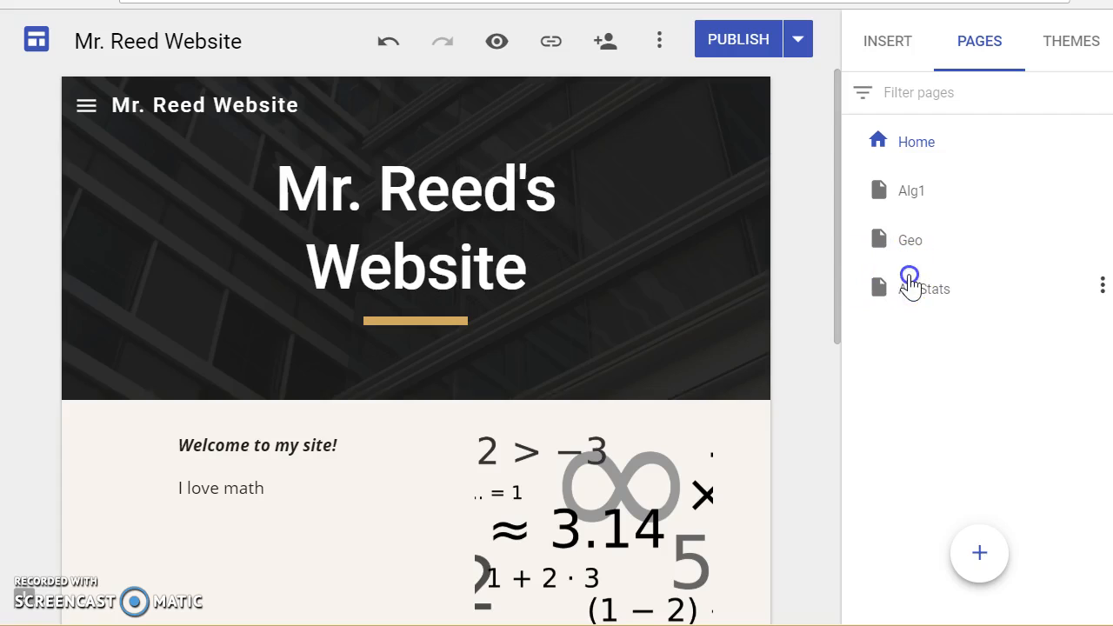
# On the AP Stats page, add a text box reading "Homework Thurs 7/19" with "p. 173: 1-10" on the line below.
pyautogui.click(990, 53)
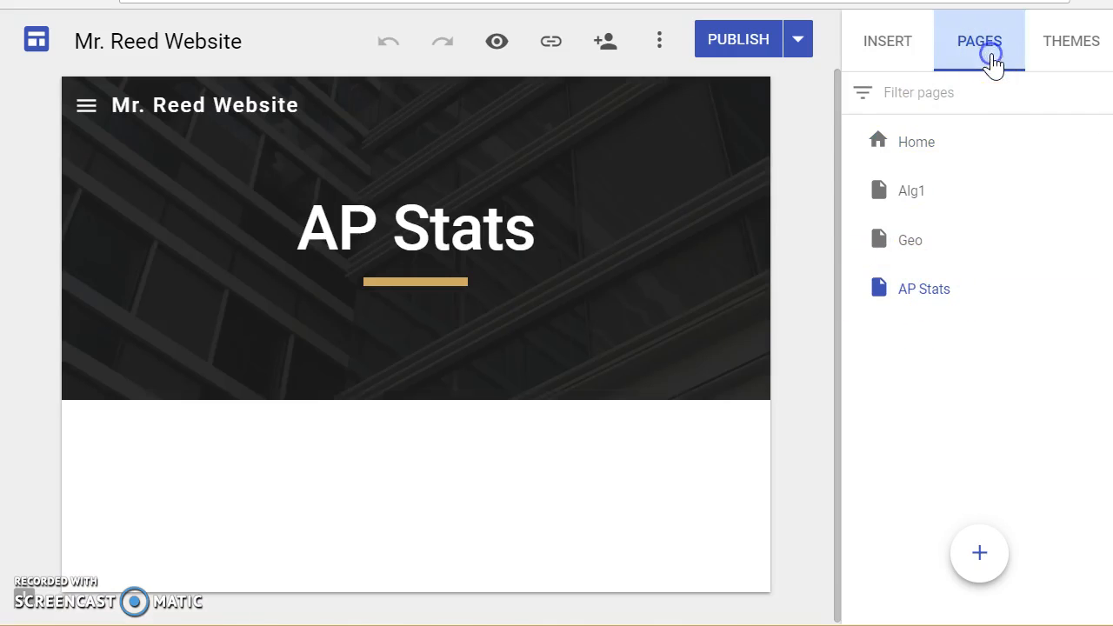
pyautogui.click(942, 289)
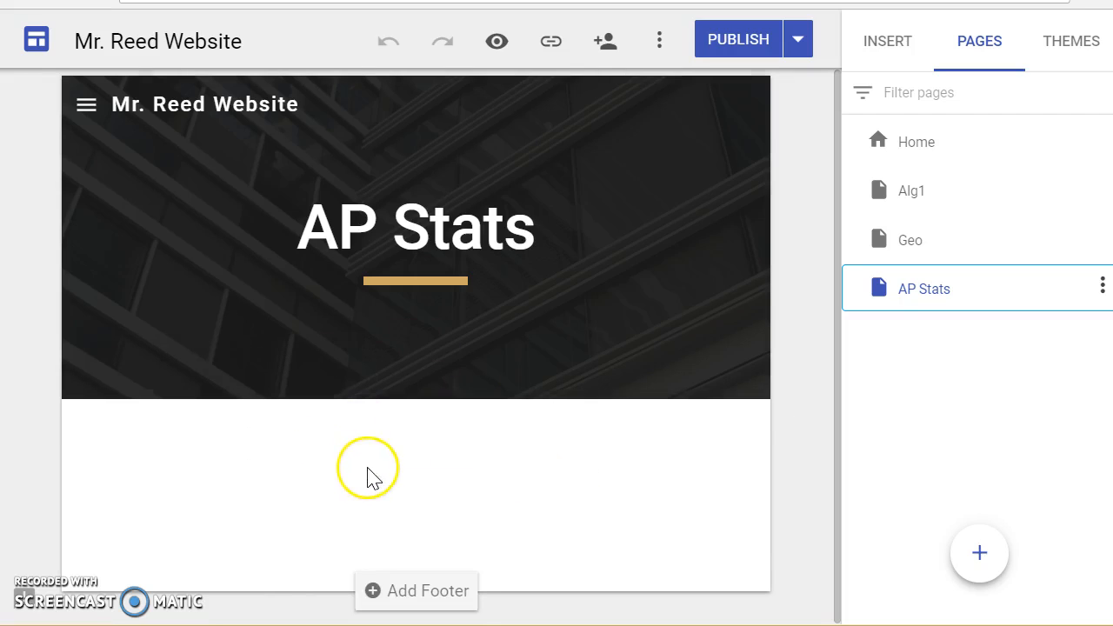
pyautogui.doubleClick(293, 464)
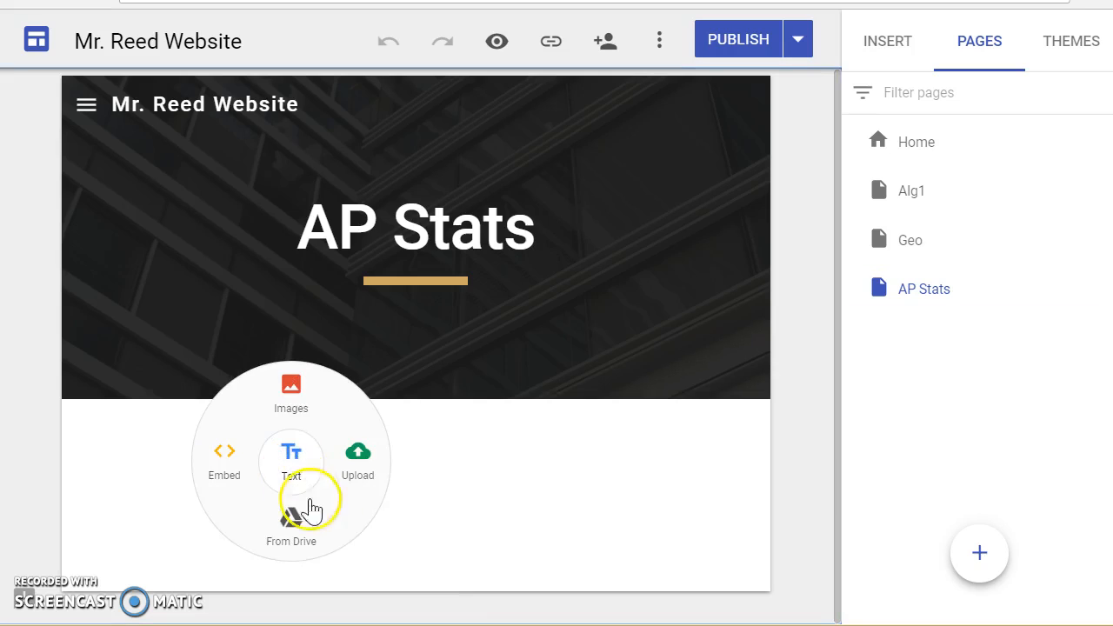
pyautogui.click(300, 480)
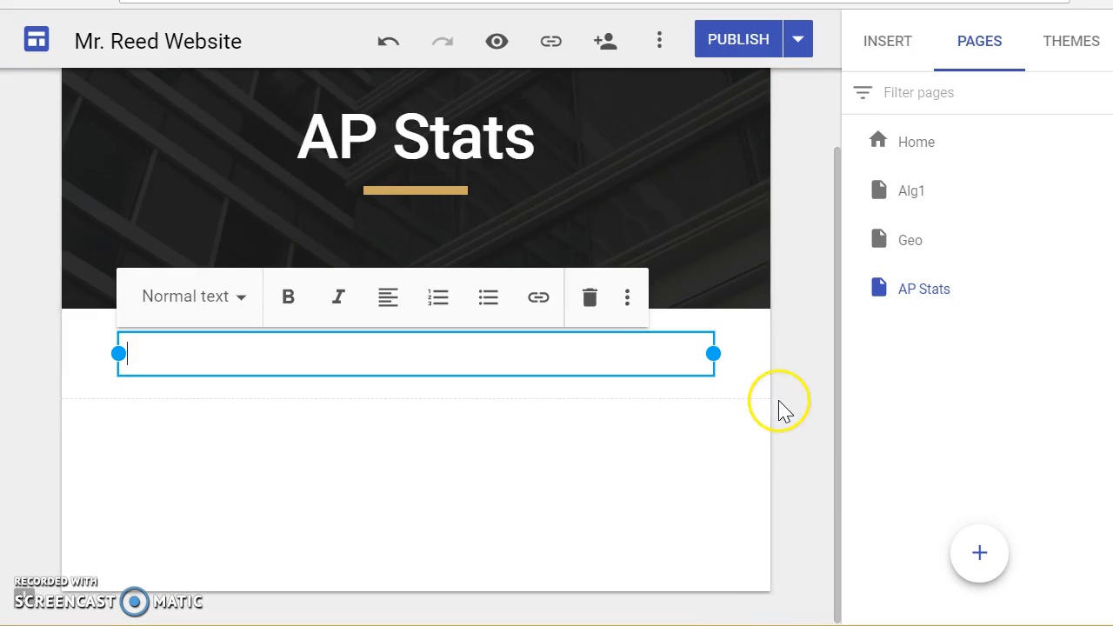
pyautogui.write('Homework')
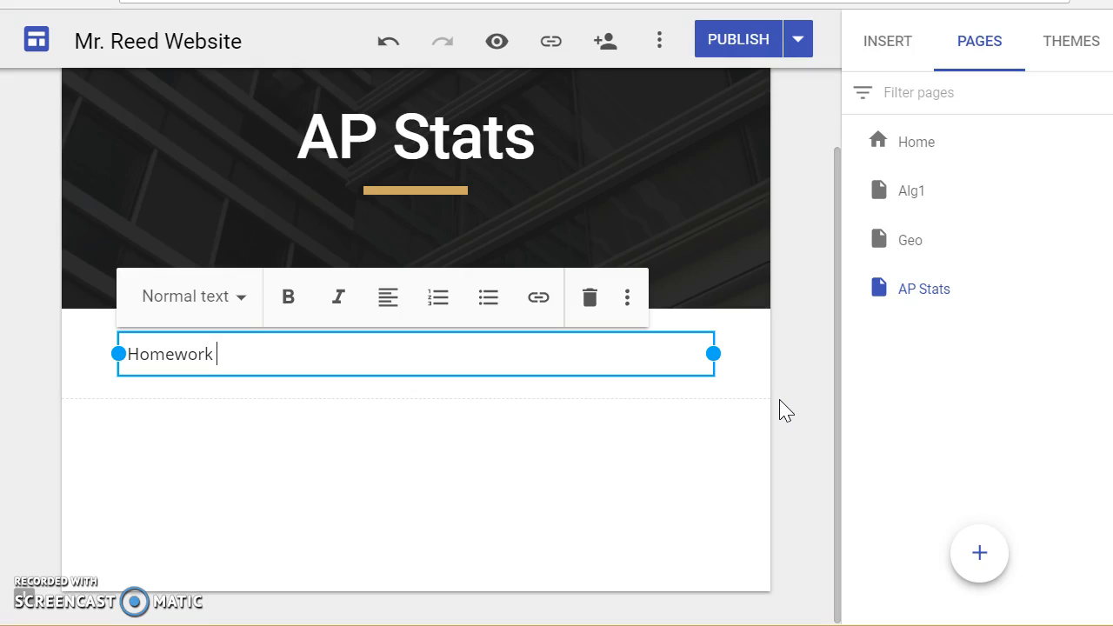
pyautogui.write('Thurs 7/19')
pyautogui.press('Return')
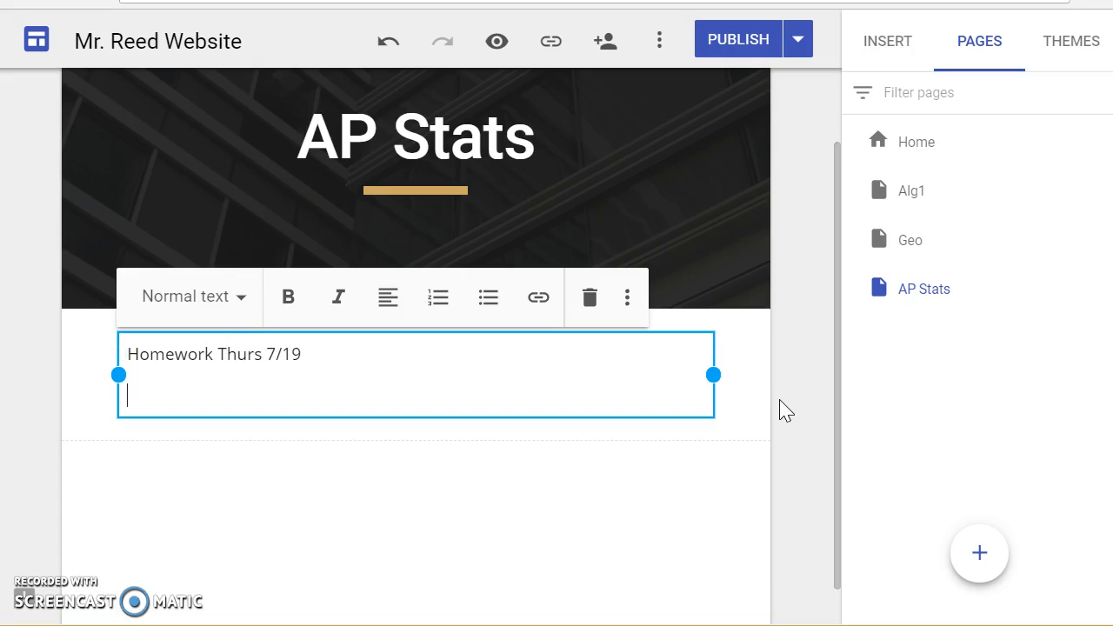
pyautogui.write('p. 173: 1-10')
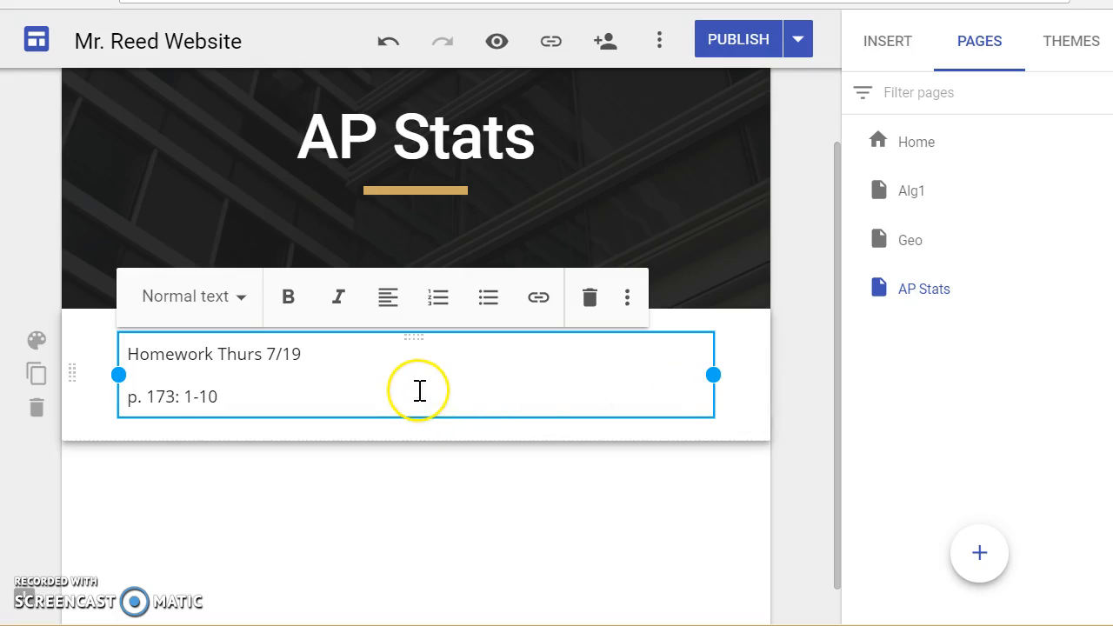
# Apply the Heading style to the "Homework Thurs 7/19" line.
pyautogui.moveTo(310, 354); pyautogui.dragTo(82, 350)
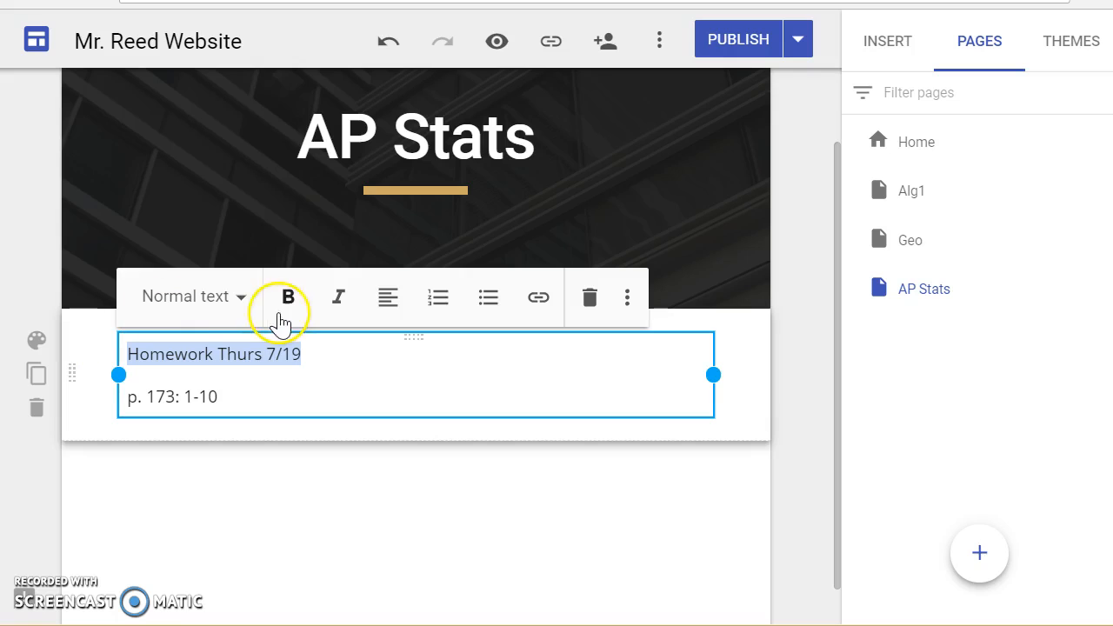
pyautogui.click(242, 300)
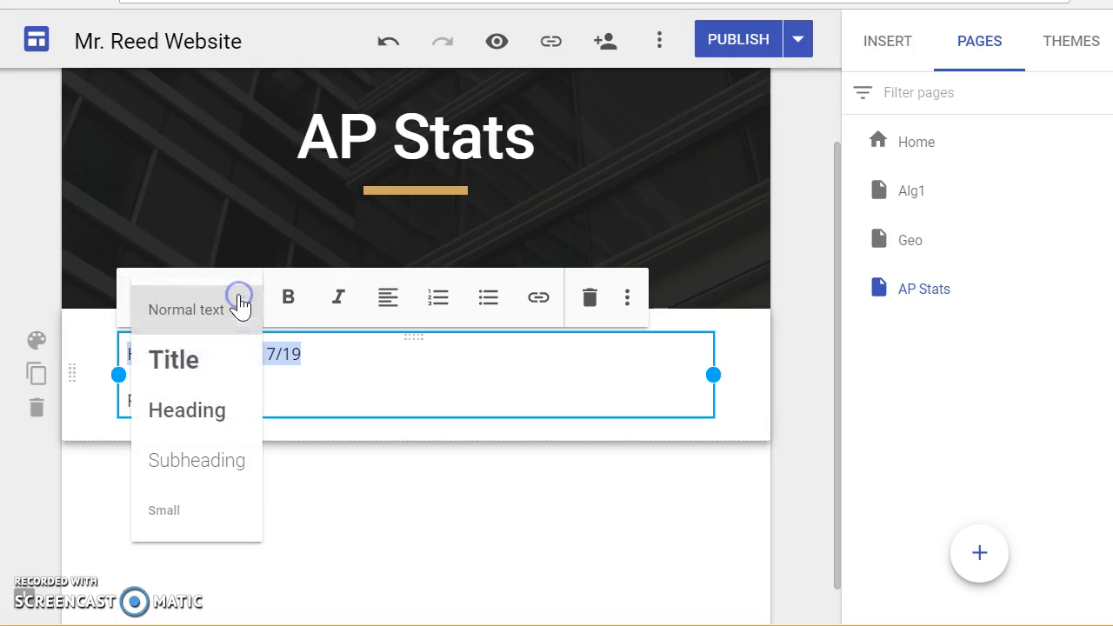
pyautogui.click(194, 412)
pyautogui.click(263, 517)
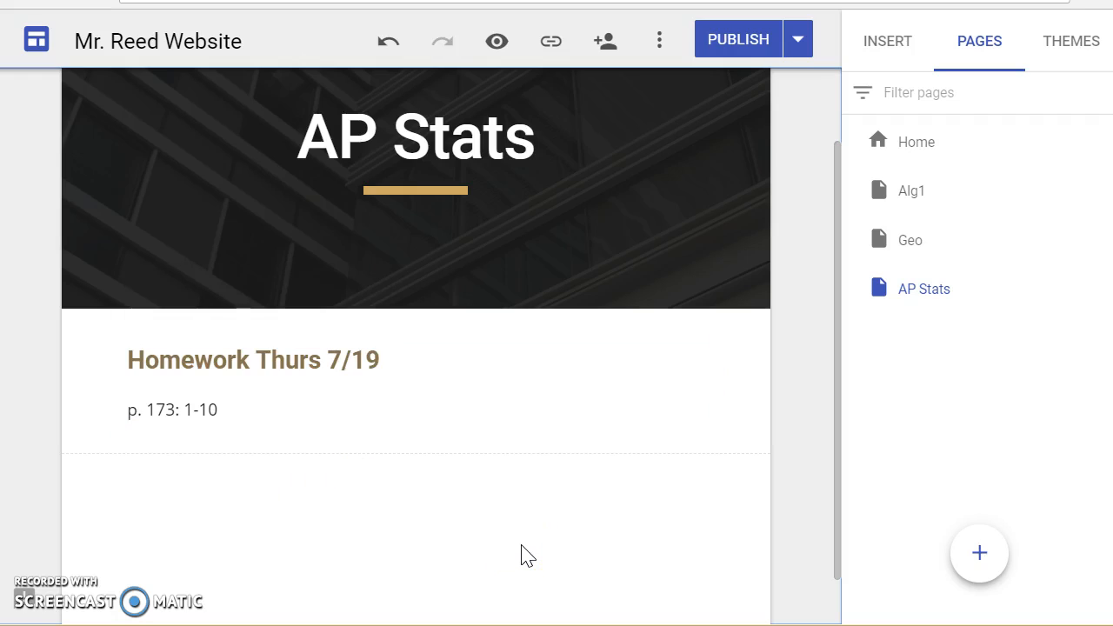
pyautogui.click(465, 385)
pyautogui.click(467, 462)
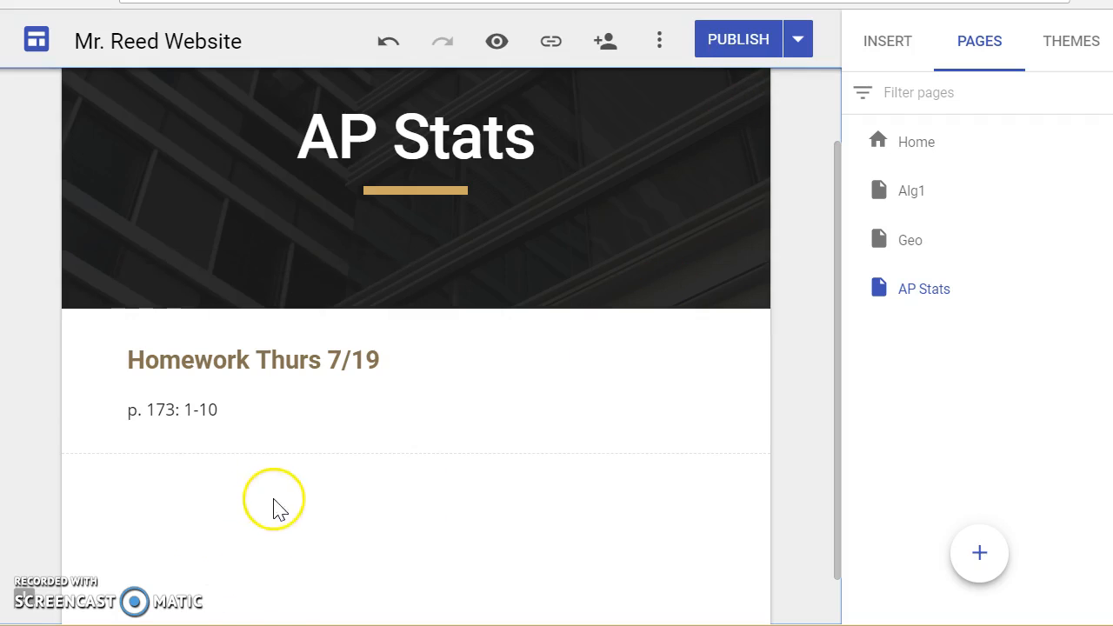
# Insert a second text box below the homework section and enter "afdaf" in it.
pyautogui.click(903, 63)
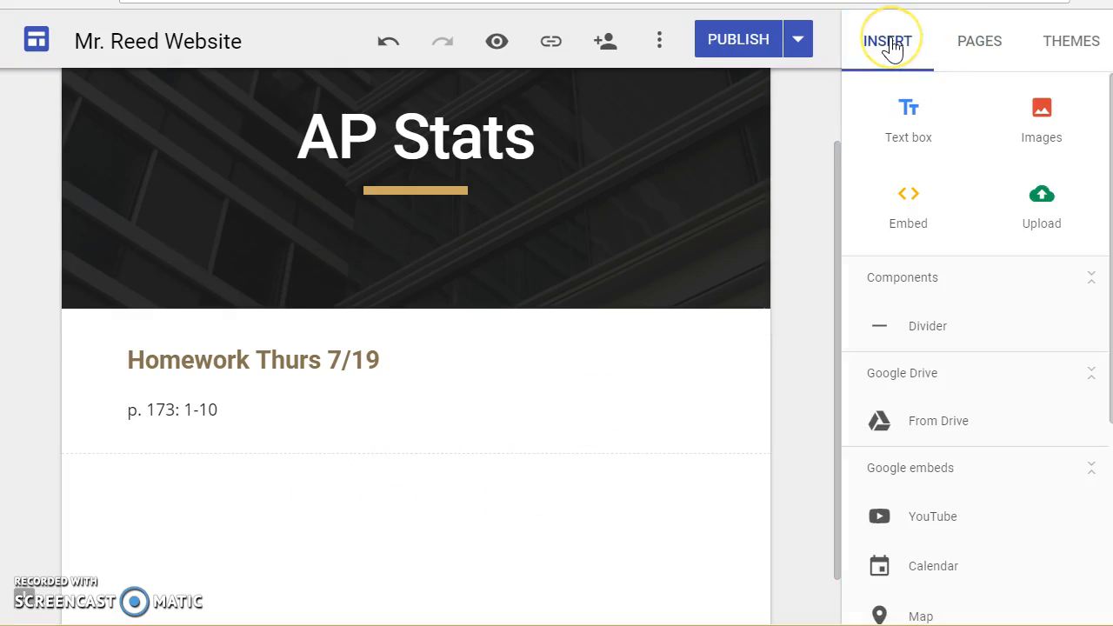
pyautogui.click(913, 127)
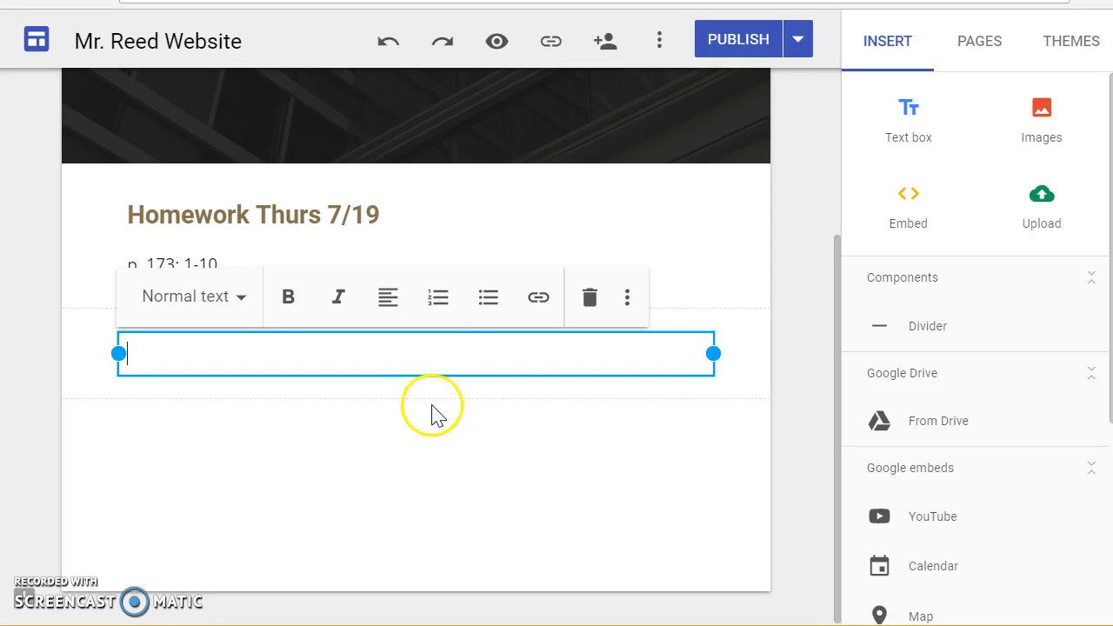
pyautogui.click(423, 356)
pyautogui.write('afdaf')
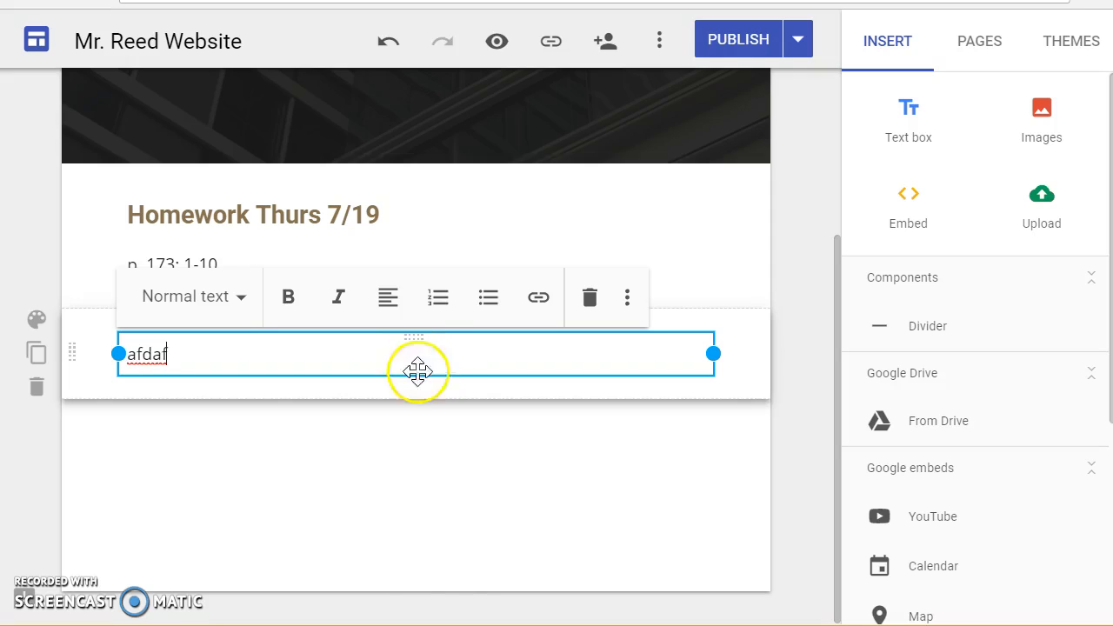
pyautogui.click(390, 423)
pyautogui.click(386, 338)
pyautogui.click(400, 398)
pyautogui.click(325, 340)
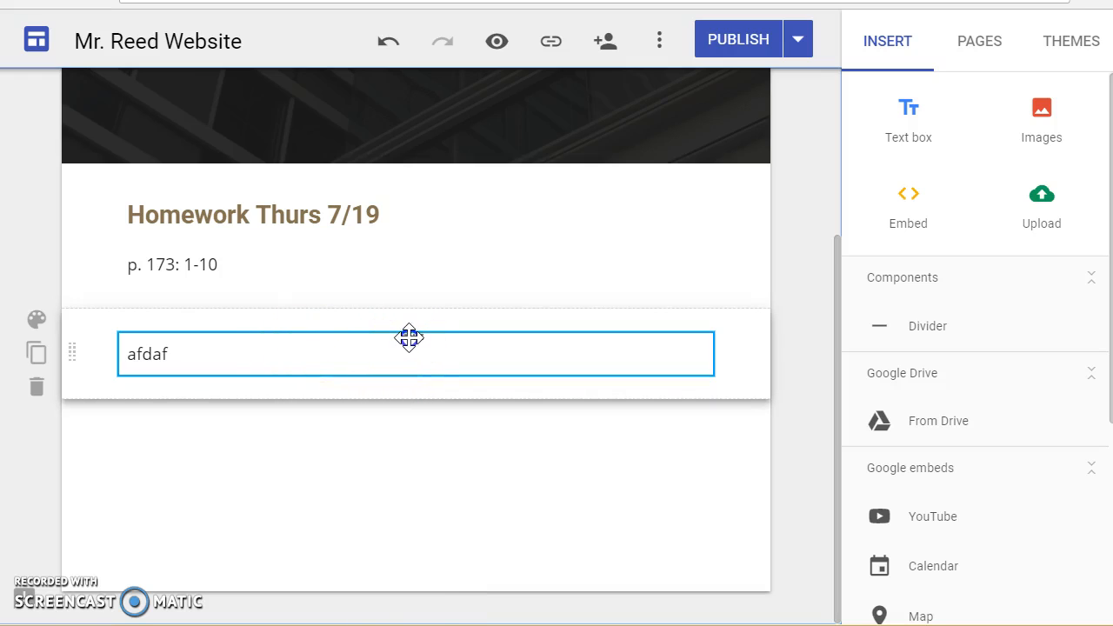
# Move the "afdaf" text box above the Thurs 7/19 homework text and delete it.
pyautogui.moveTo(409, 339); pyautogui.dragTo(418, 194)
pyautogui.click(360, 229)
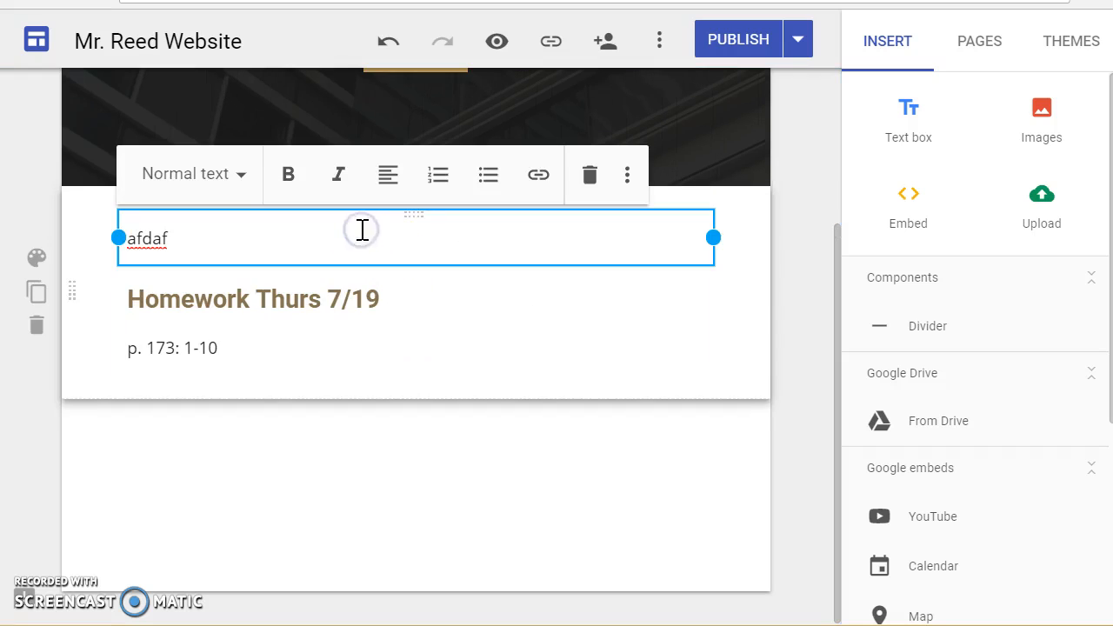
pyautogui.click(588, 180)
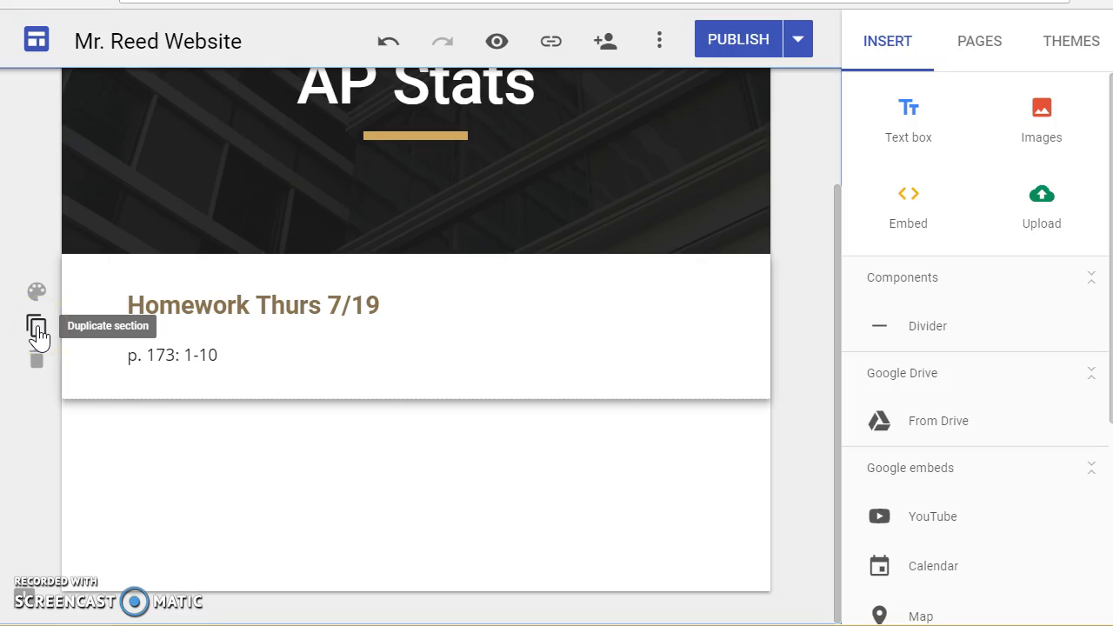
# Duplicate the Homework Thurs 7/19 section.
pyautogui.click(113, 334)
pyautogui.click(206, 315)
pyautogui.click(37, 337)
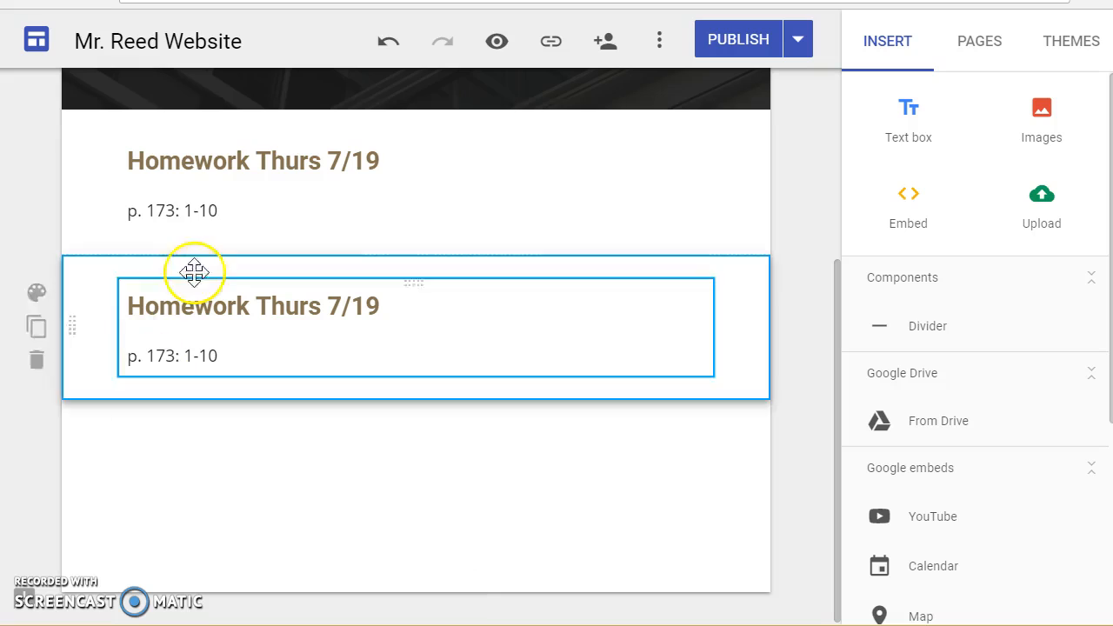
# Change the upper homework section's heading to "Homework Fri 7/20" and its page number to 175.
pyautogui.tripleClick(322, 163)
pyautogui.click(238, 156)
pyautogui.moveTo(257, 161); pyautogui.dragTo(394, 168)
pyautogui.write('Fri')
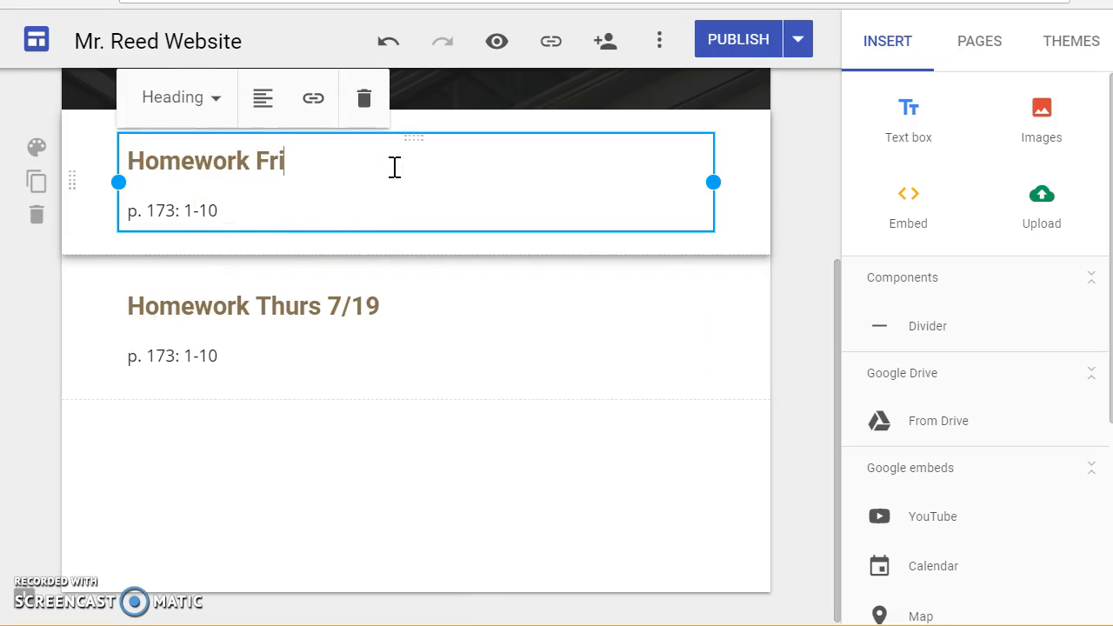
pyautogui.write(' 7/20')
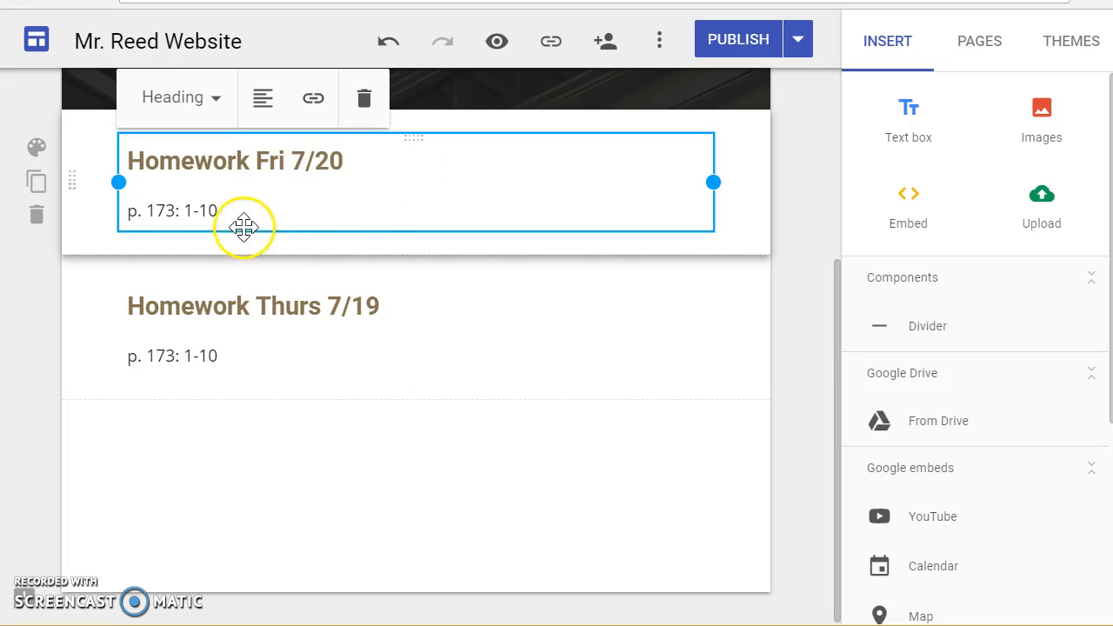
pyautogui.moveTo(168, 211); pyautogui.dragTo(178, 211)
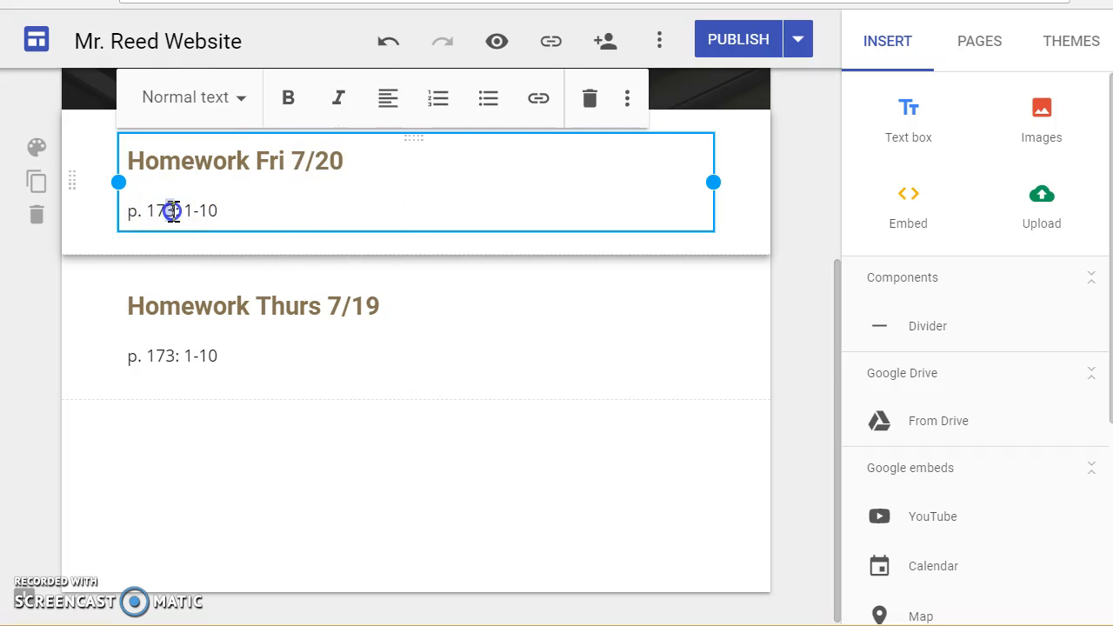
pyautogui.write('5')
pyautogui.click(376, 438)
# Publish the site with the Fri 7/20 homework section.
pyautogui.scroll(3, 99, 228)
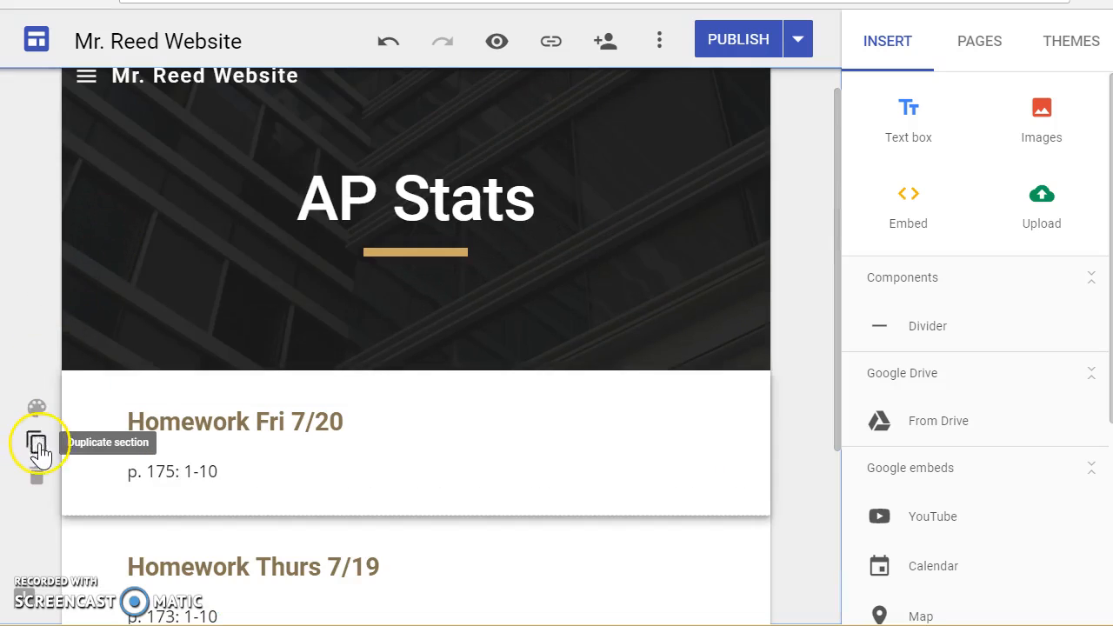
pyautogui.scroll(-2, 311, 464)
pyautogui.click(738, 40)
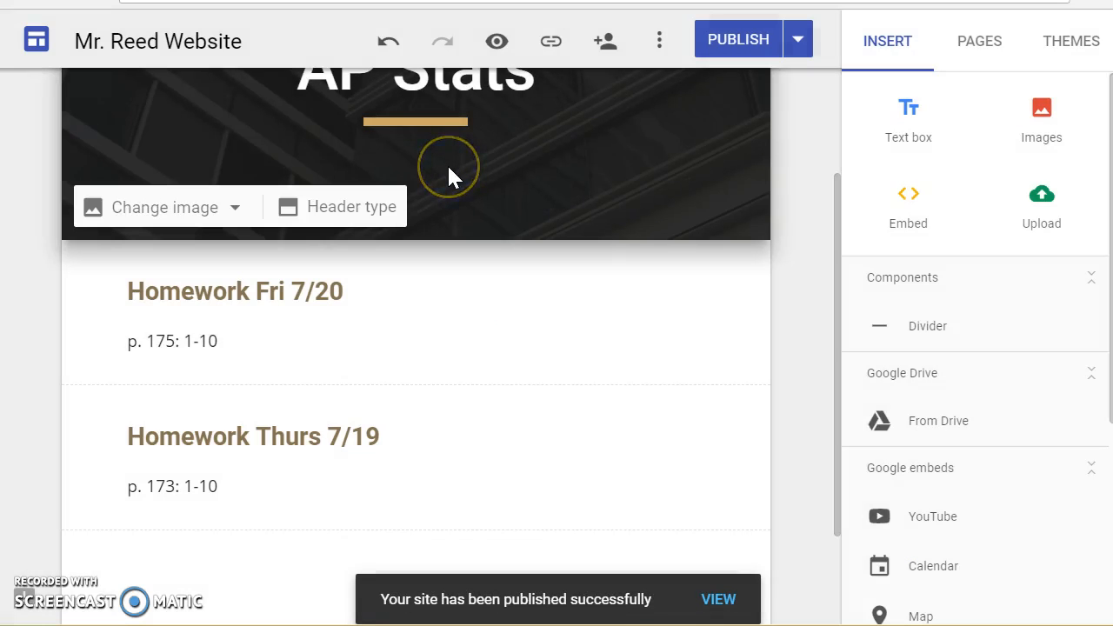
# Duplicate the Homework Fri 7/20 section.
pyautogui.moveTo(132, 288)
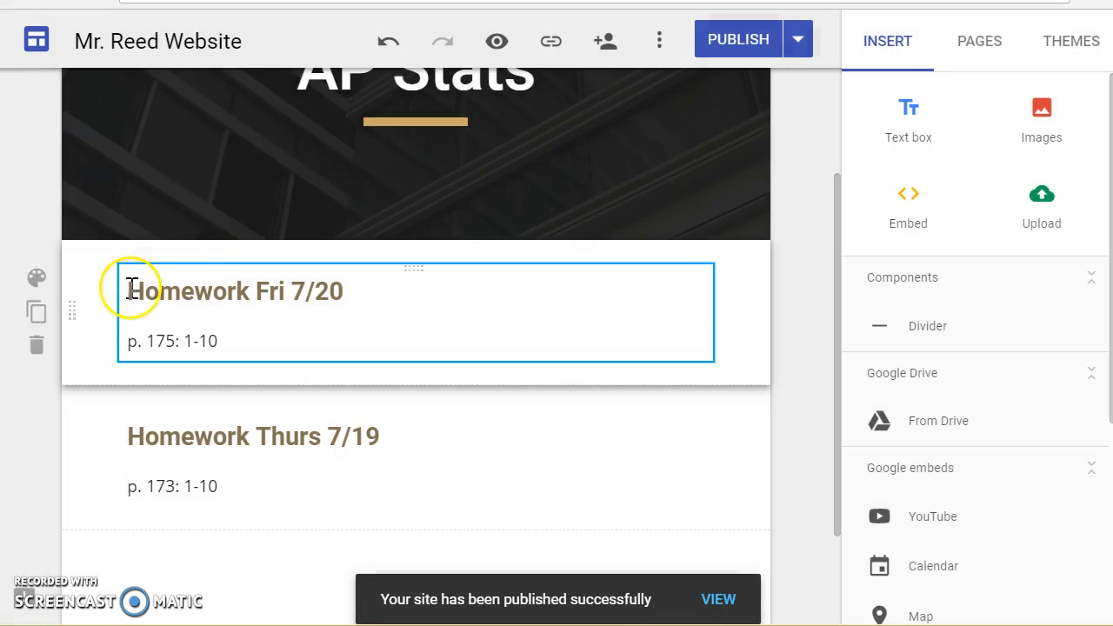
pyautogui.click(40, 326)
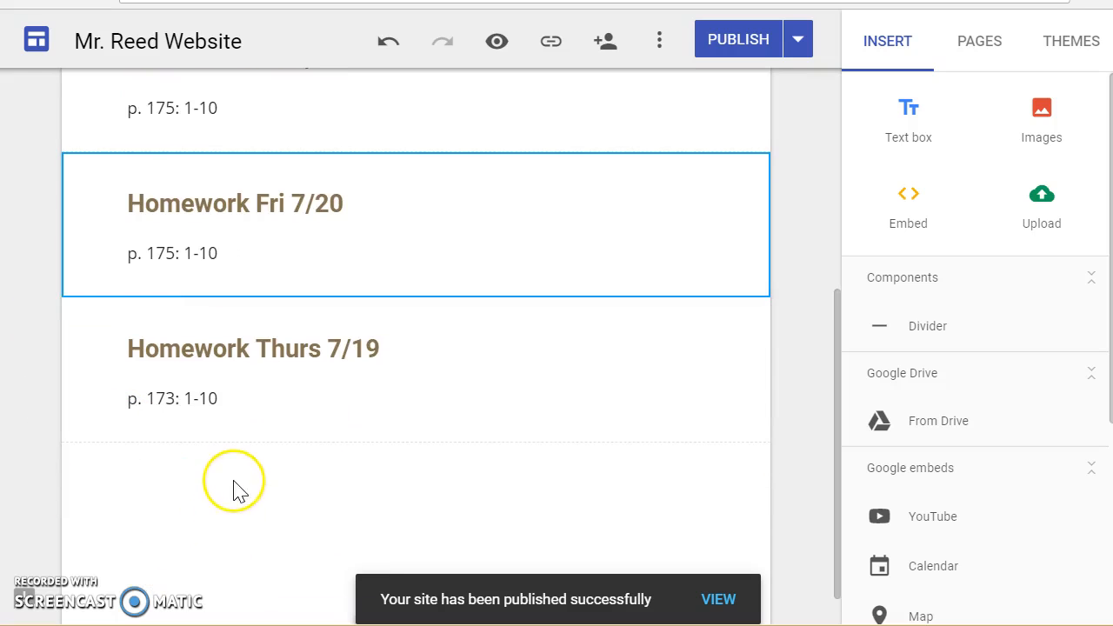
pyautogui.scroll(2, 243, 435)
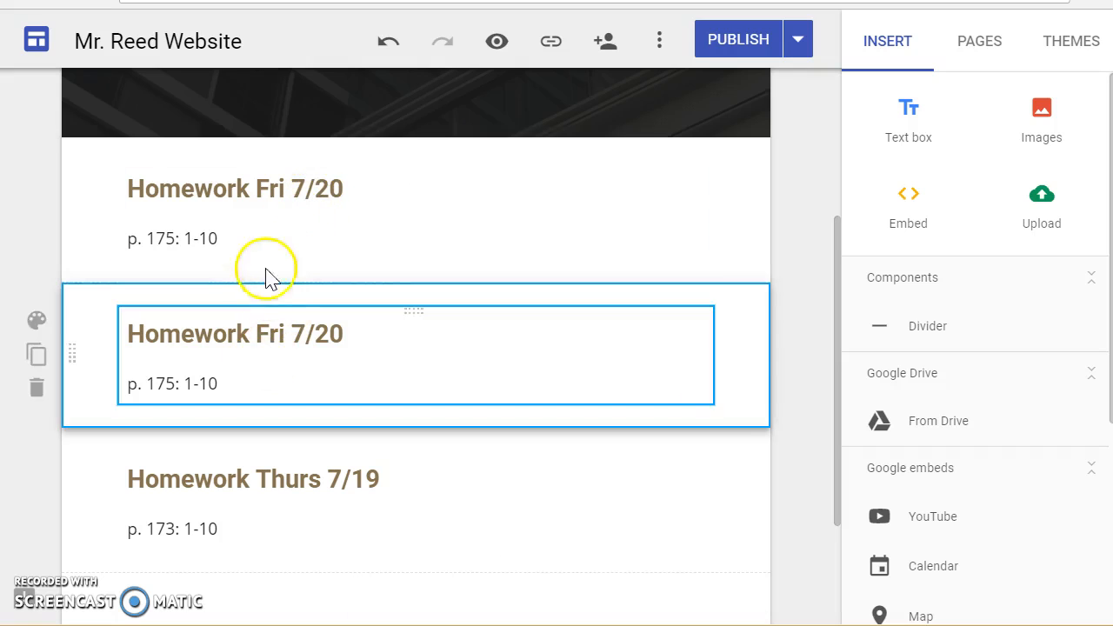
# Change the heading of the upper Fri 7/20 section to "Homework Mon 7/23".
pyautogui.click(265, 195)
pyautogui.moveTo(256, 191); pyautogui.dragTo(286, 190)
pyautogui.write('Mon')
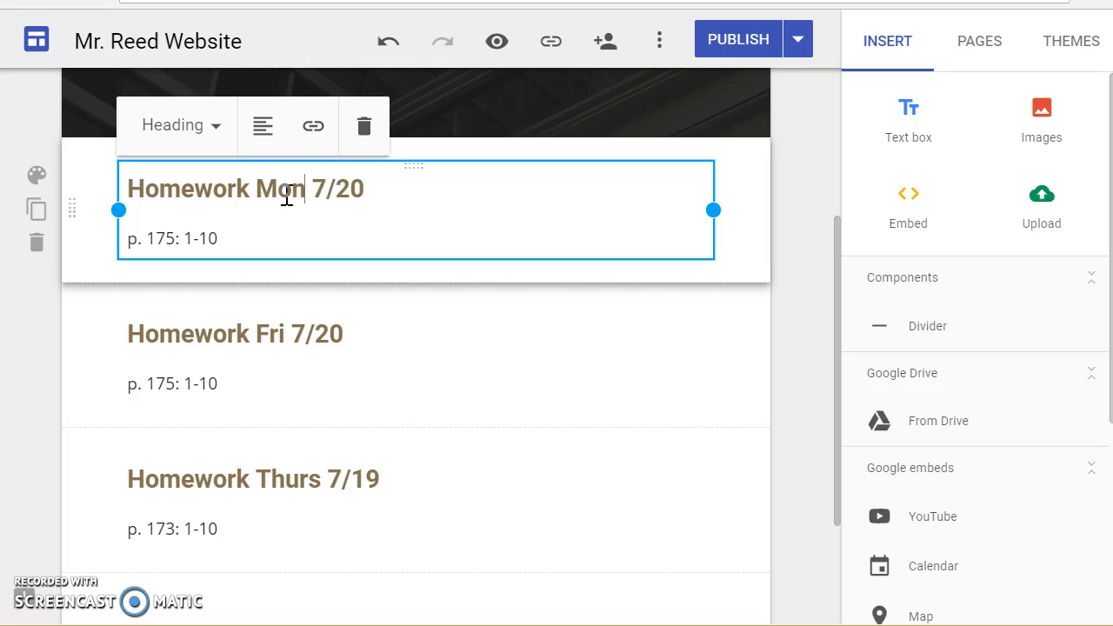
pyautogui.click(363, 187)
pyautogui.press('BackSpace')
pyautogui.write('3')
# Change the assignment under the Mon 7/23 heading to "p. 179: 1-20".
pyautogui.click(167, 235)
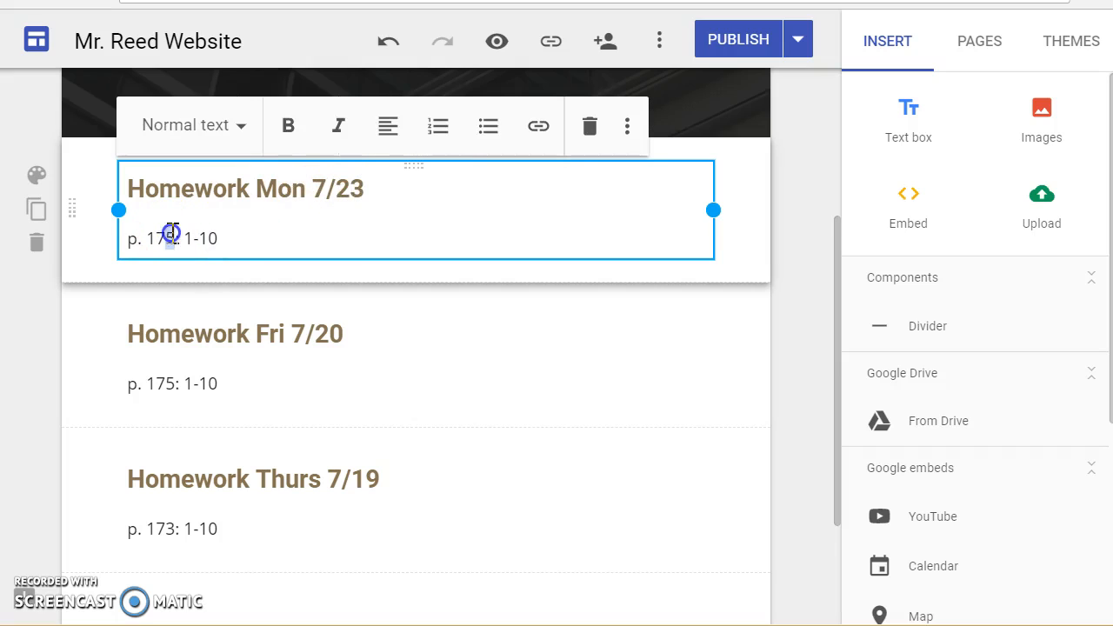
pyautogui.press('BackSpace')
pyautogui.write('9')
pyautogui.click(204, 239)
pyautogui.press('BackSpace')
pyautogui.write('2')
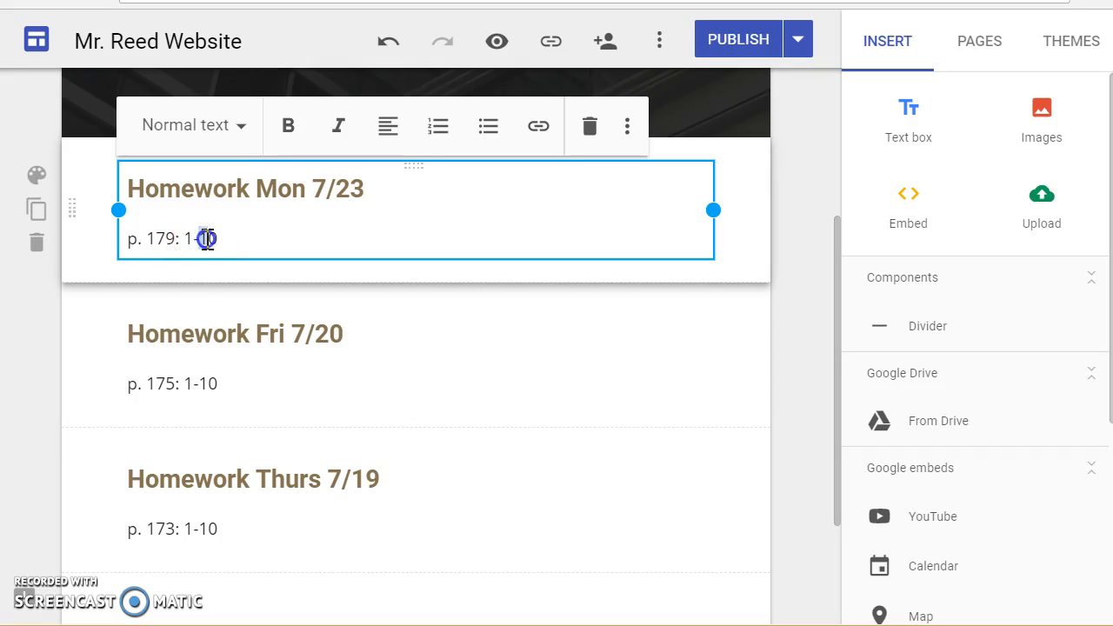
pyautogui.click(803, 405)
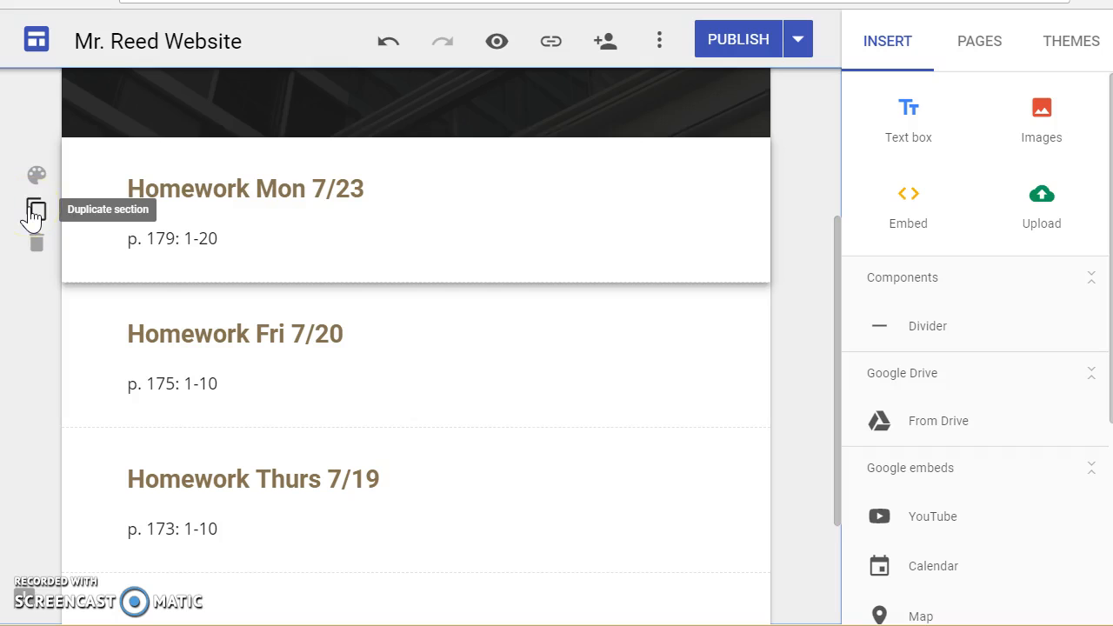
# Look over the homework sections and publish the site with the Mon 7/23 assignment.
pyautogui.scroll(-2, 604, 391)
pyautogui.scroll(5, 591, 374)
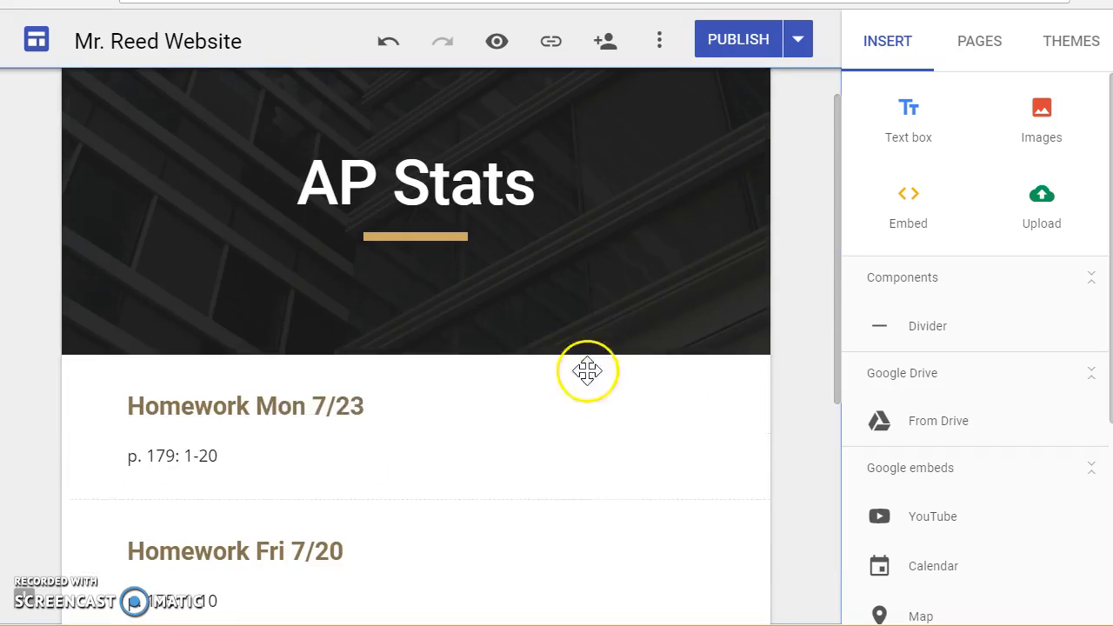
pyautogui.click(292, 434)
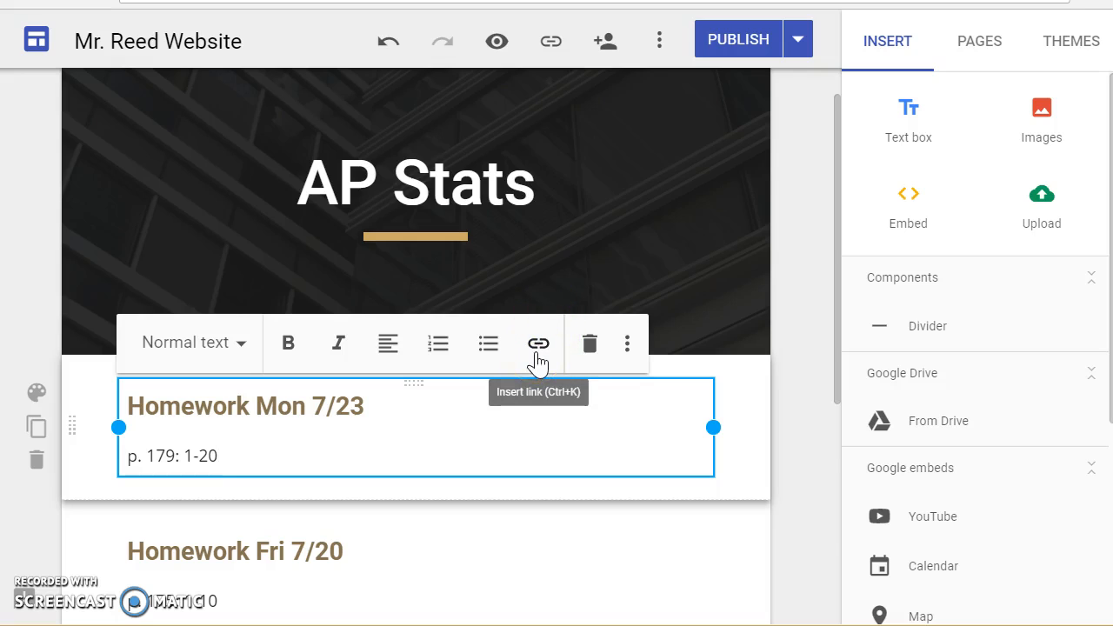
pyautogui.click(350, 418)
pyautogui.scroll(-3, 349, 410)
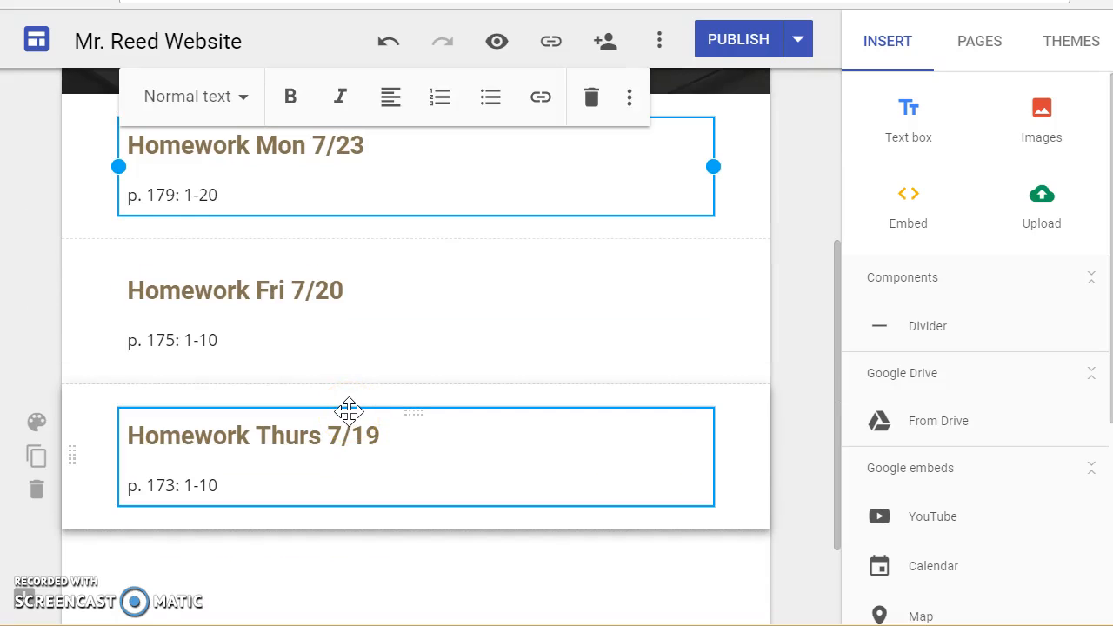
pyautogui.scroll(2, 458, 293)
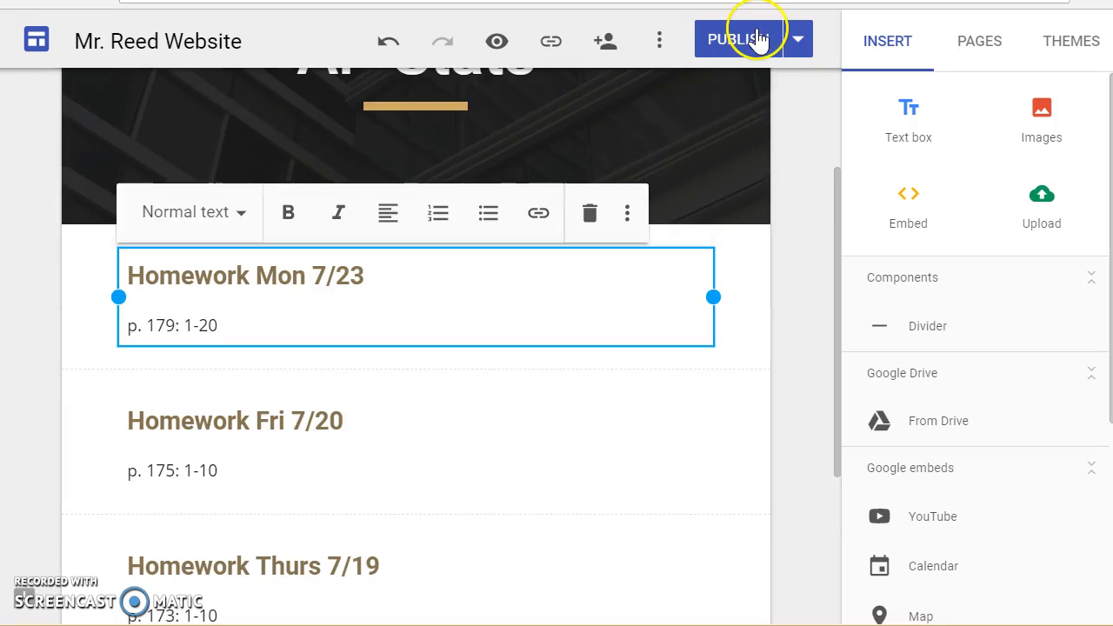
pyautogui.click(758, 38)
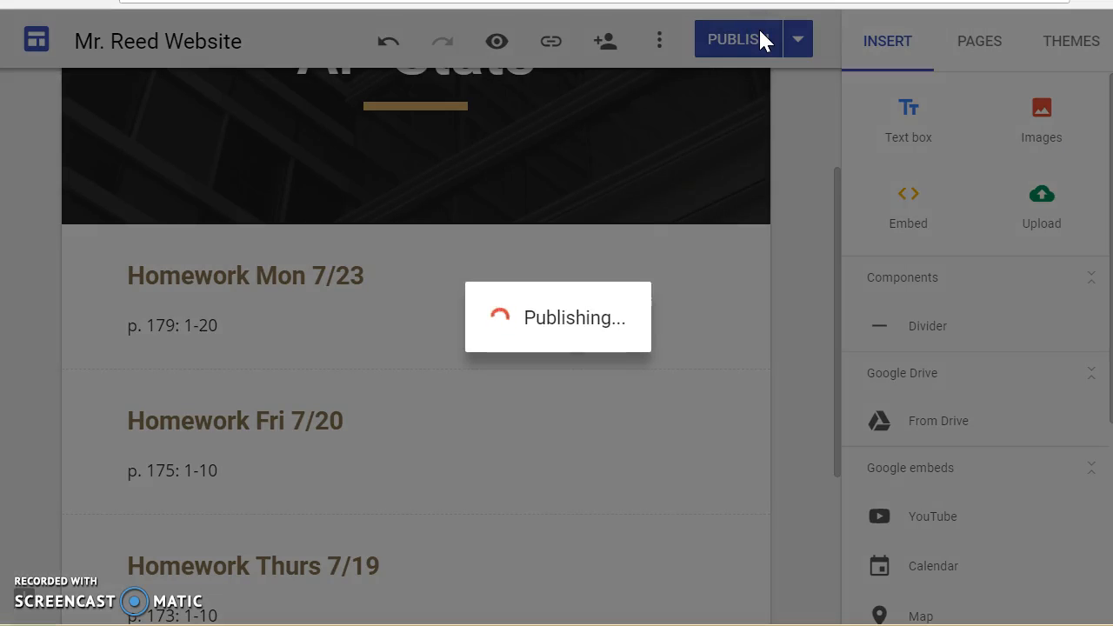